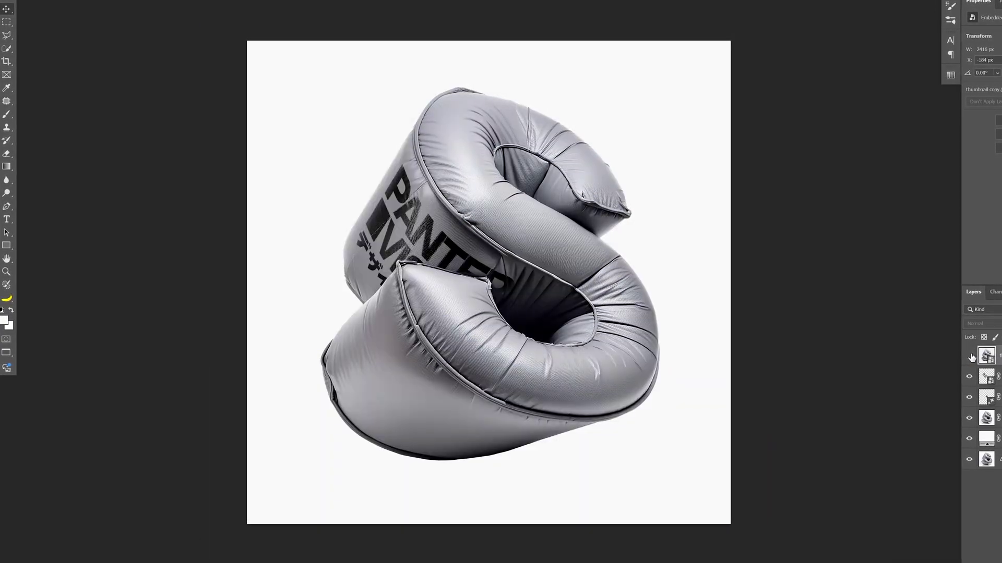
# Toggle the visibility of the stacked layers to compare the original inflated letter with the finished text print
pyautogui.click(970, 377)
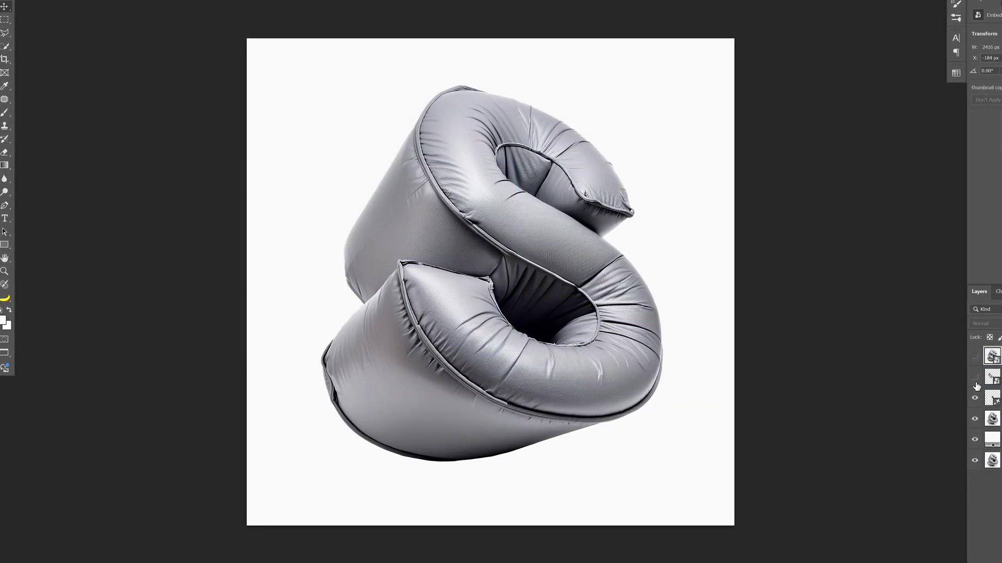
pyautogui.click(975, 397)
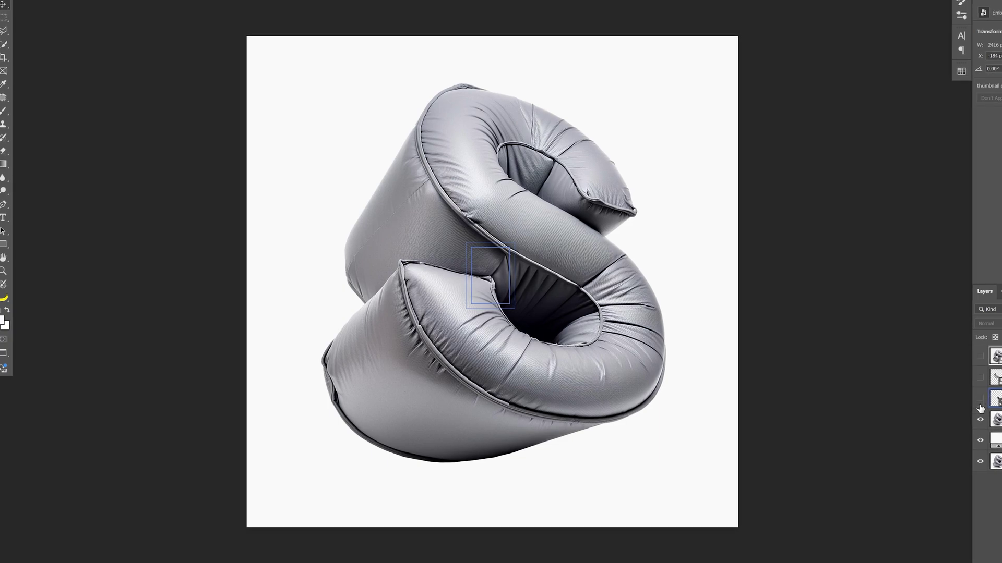
pyautogui.click(979, 419)
pyautogui.click(980, 441)
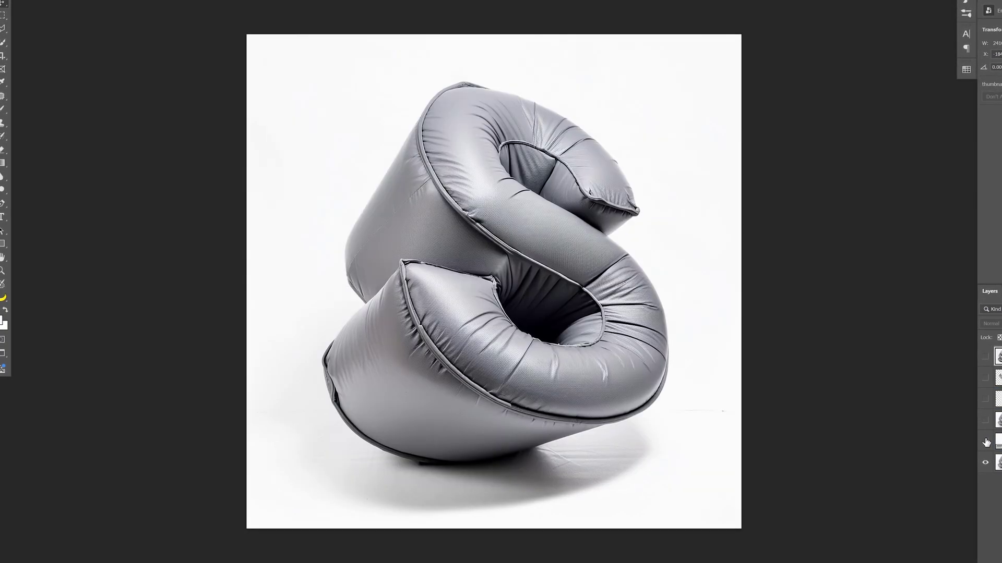
pyautogui.moveTo(986, 442); pyautogui.dragTo(985, 406)
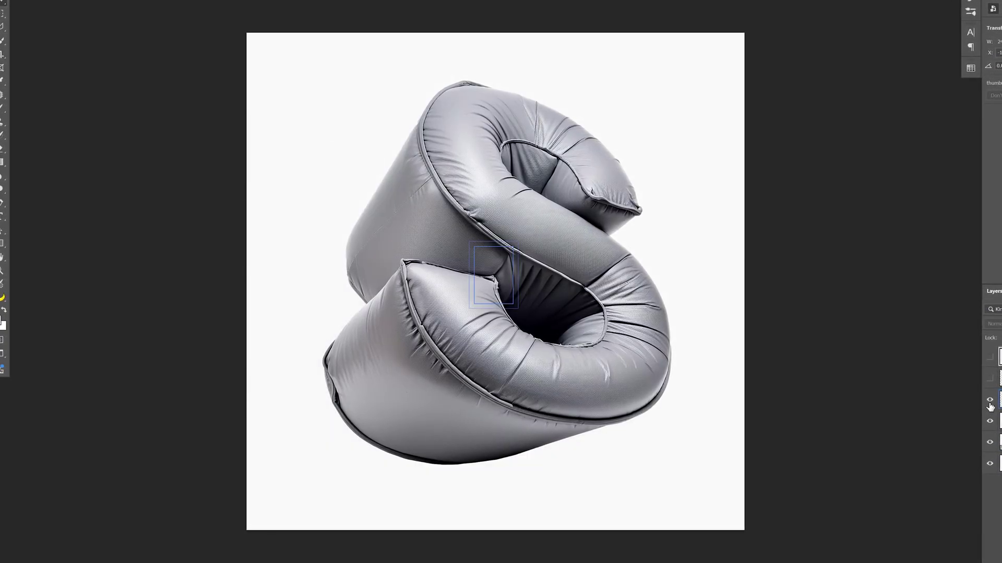
pyautogui.click(991, 377)
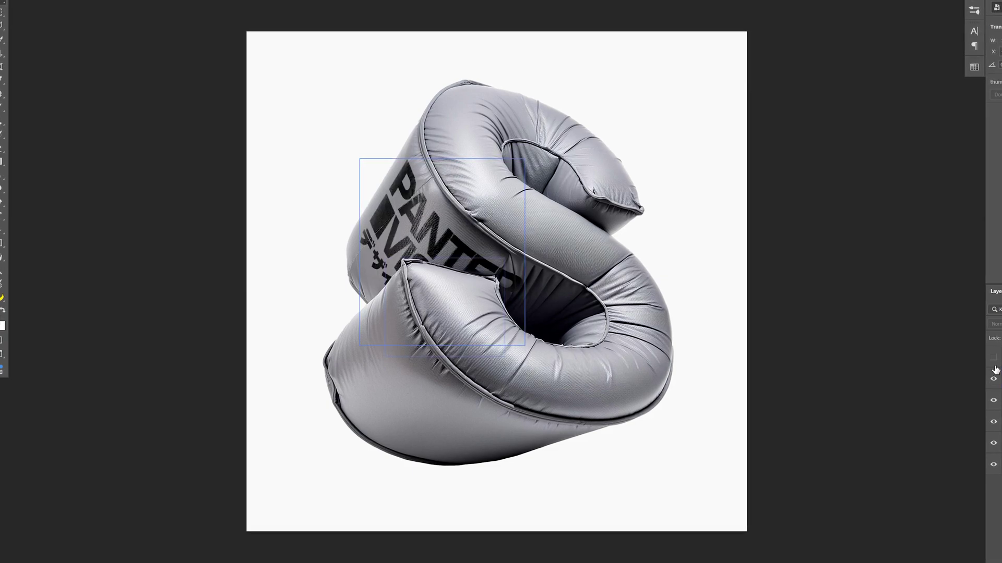
pyautogui.click(993, 357)
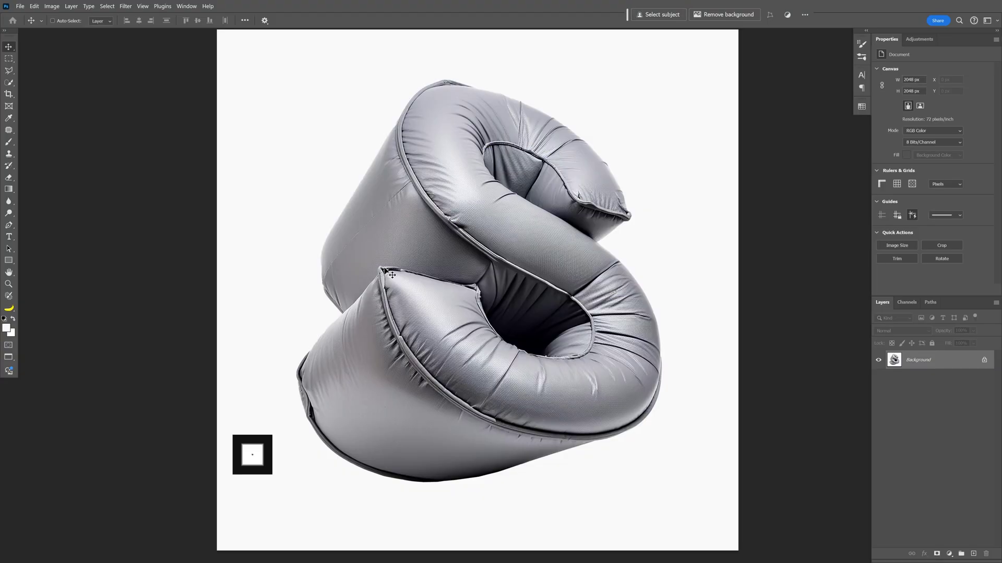
# Add a two-line text reading "PANTER" and "VISION" in the empty area beside the upper part of the inflated letter
pyautogui.click(9, 237)
pyautogui.click(251, 89)
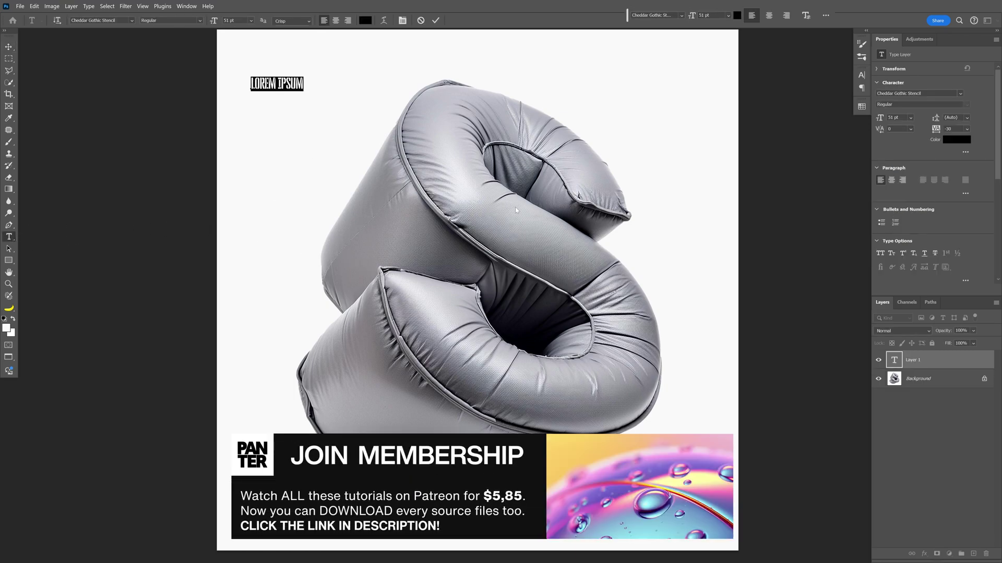
pyautogui.write('PANTER')
pyautogui.press('Return')
pyautogui.write('VISION')
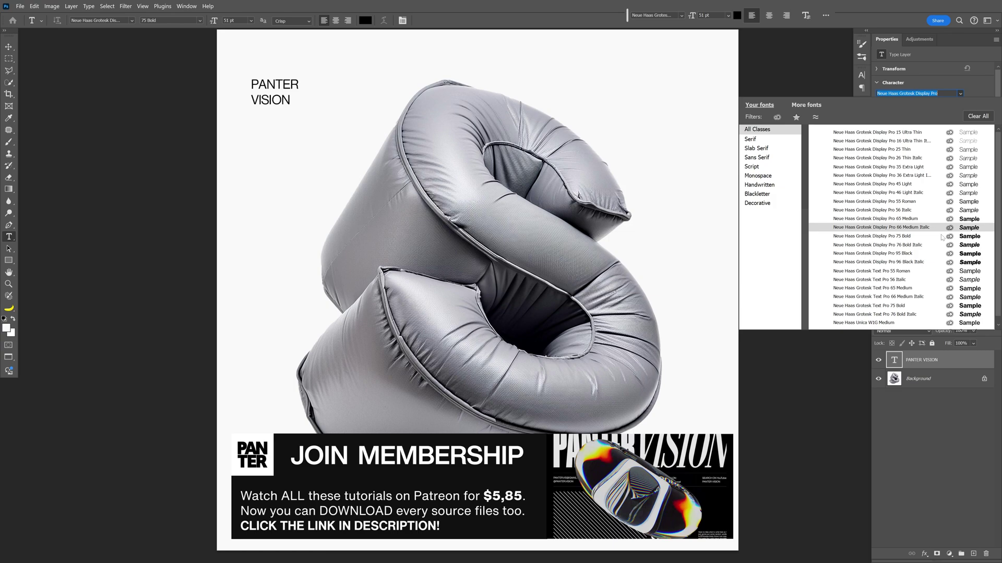
# Set the PANTER VISION text in Neue Haas Grotesk Display Pro 75 Bold and enlarge it to about 275 pt
pyautogui.click(942, 236)
pyautogui.hotkey('ctrl', 't')
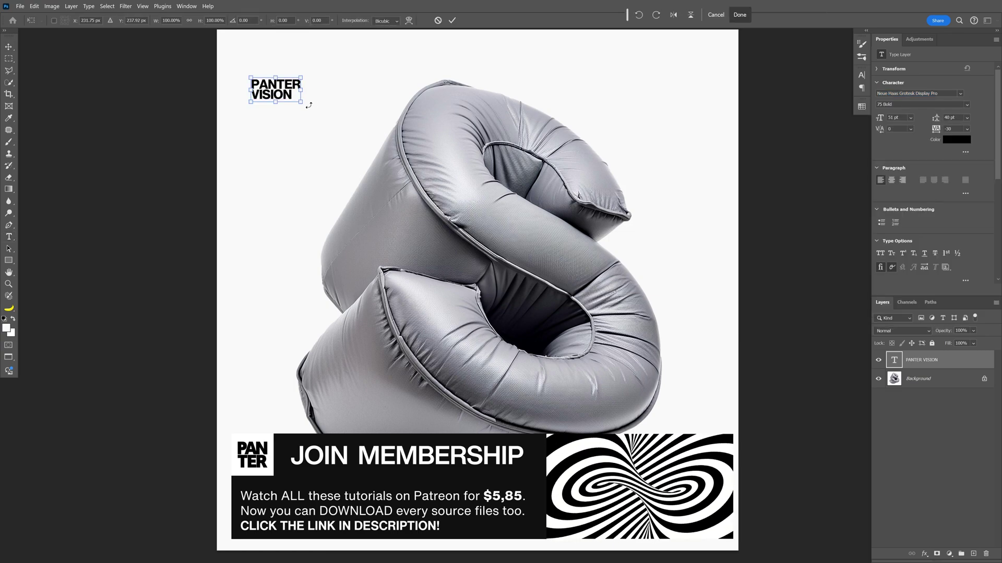
pyautogui.moveTo(301, 102); pyautogui.dragTo(536, 184)
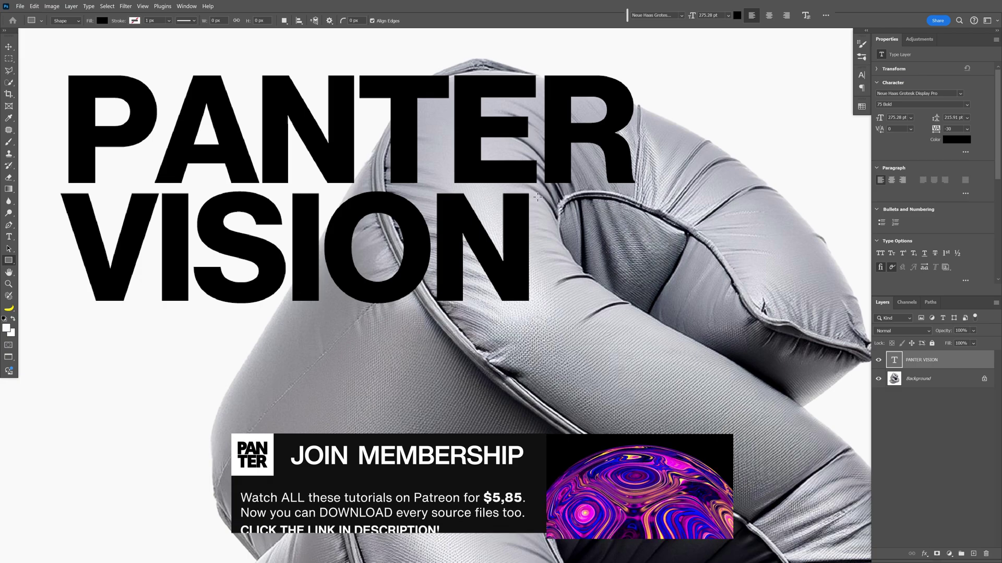
# Draw a black rectangle about 165 by 197 px to fill the gap after the word VISION
pyautogui.moveTo(537, 197); pyautogui.dragTo(632, 301)
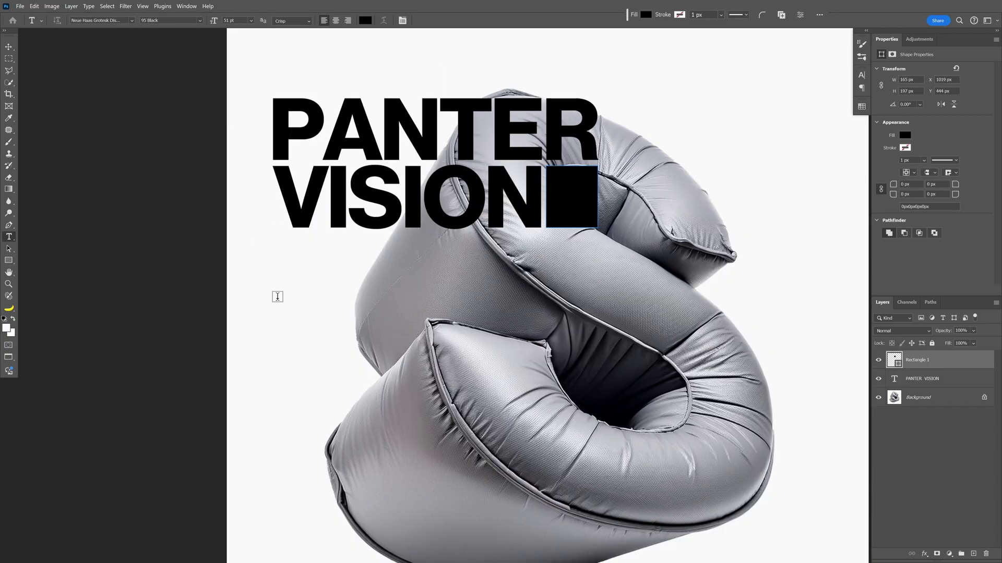
# Add a separate text line "グラフィックデザイン" below the title and set it in Dela Gothic One Regular
pyautogui.click(277, 297)
pyautogui.write('グラフィックデザイン')
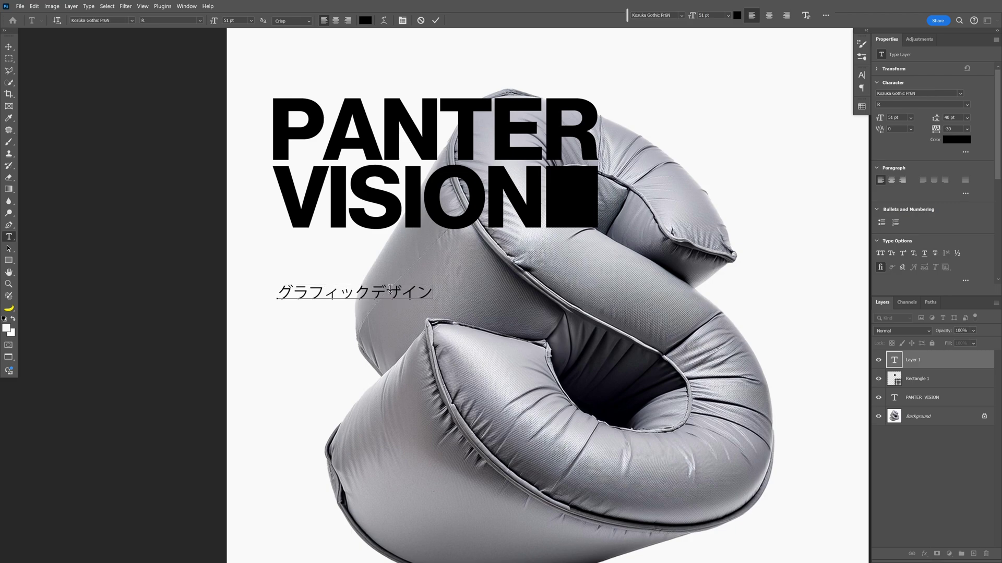
pyautogui.press('Return')
pyautogui.hotkey('ctrl', 'a')
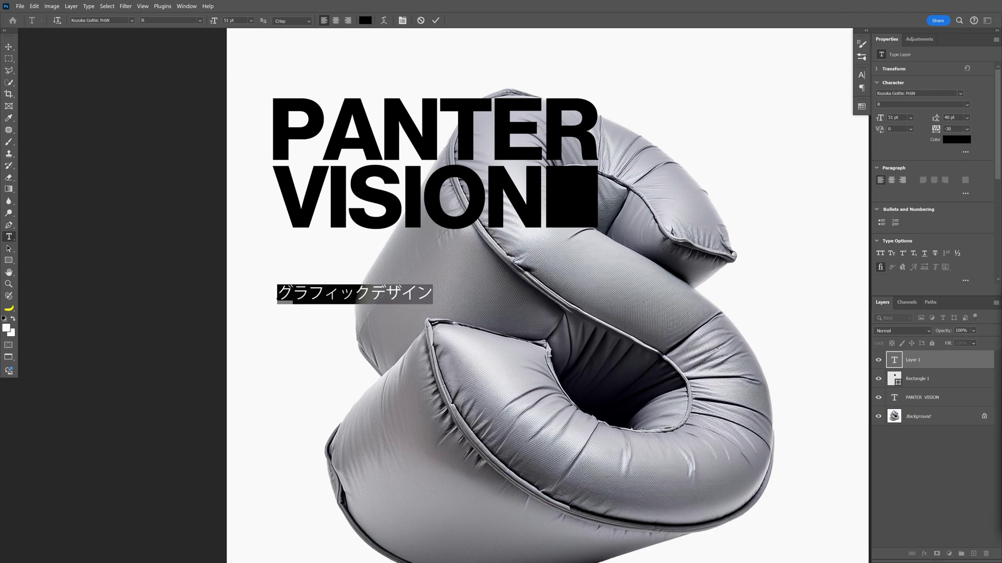
pyautogui.click(917, 93)
pyautogui.write('del')
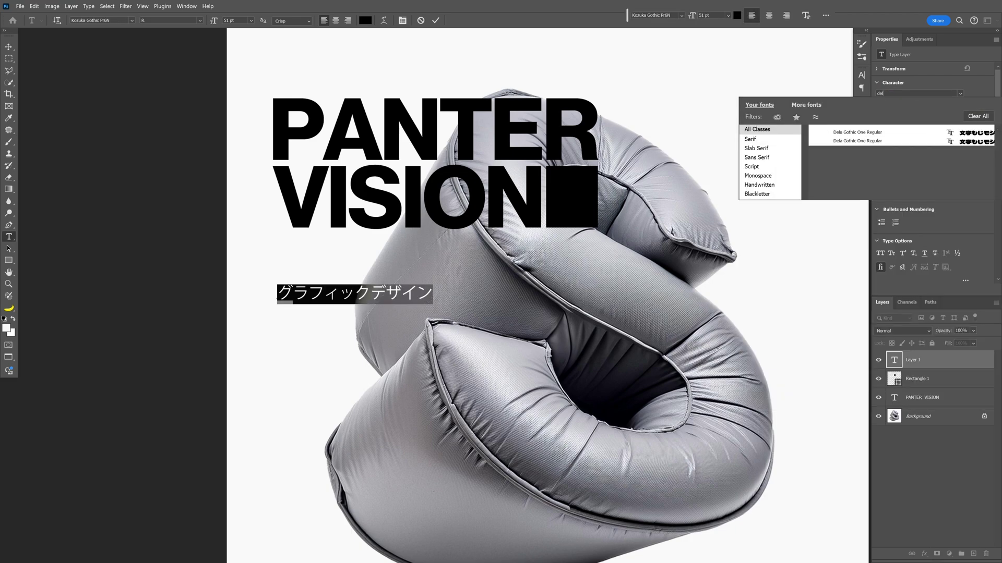
pyautogui.click(883, 132)
pyautogui.hotkey('ctrl', 'Return')
# Place the Japanese line directly beneath VISION and scale it to about 95 pt to match the title's width
pyautogui.press('v')
pyautogui.moveTo(394, 300); pyautogui.dragTo(592, 311)
pyautogui.hotkey('ctrl', 't')
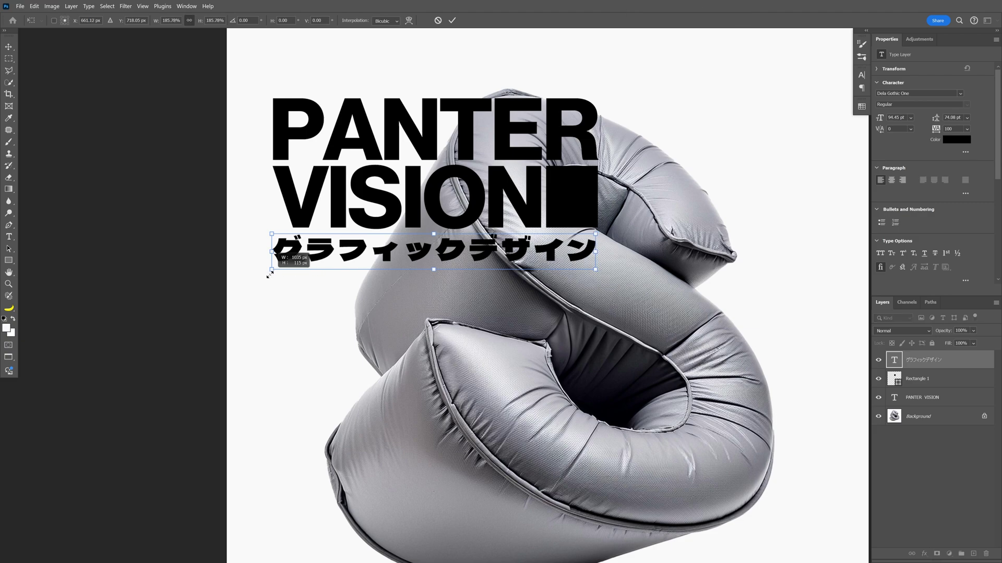
pyautogui.press('Return')
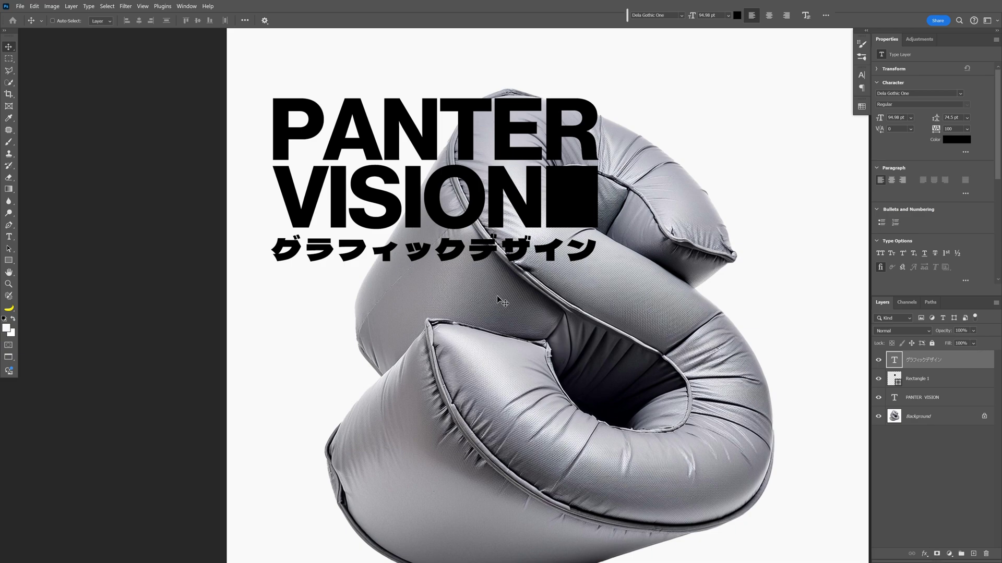
# Convert both text layers and the rectangle into one smart object and rename it "TXT"
pyautogui.click(936, 398)
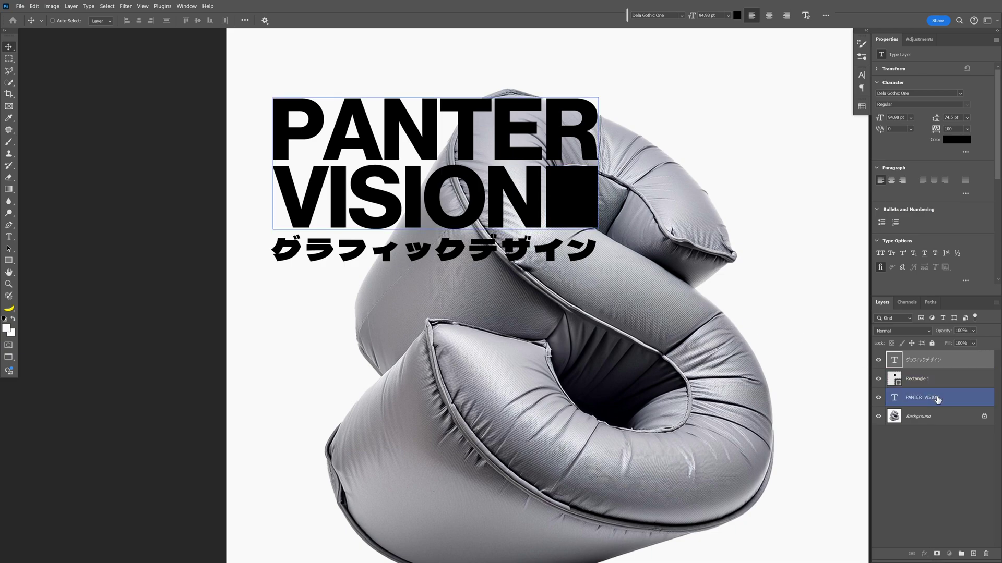
pyautogui.keyDown('shift'); pyautogui.click(937, 400); pyautogui.keyUp('shift')
pyautogui.rightClick(938, 400)
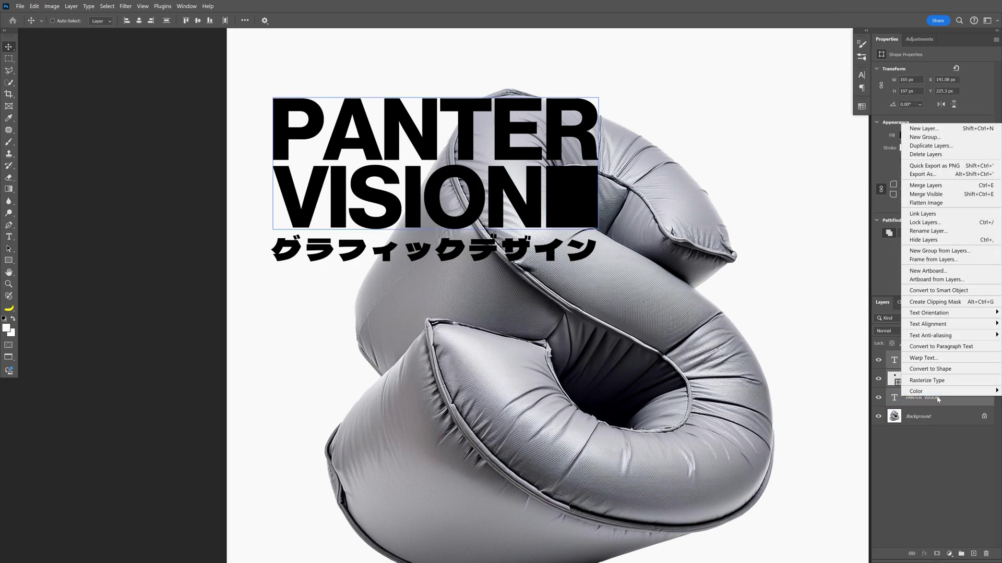
pyautogui.click(955, 291)
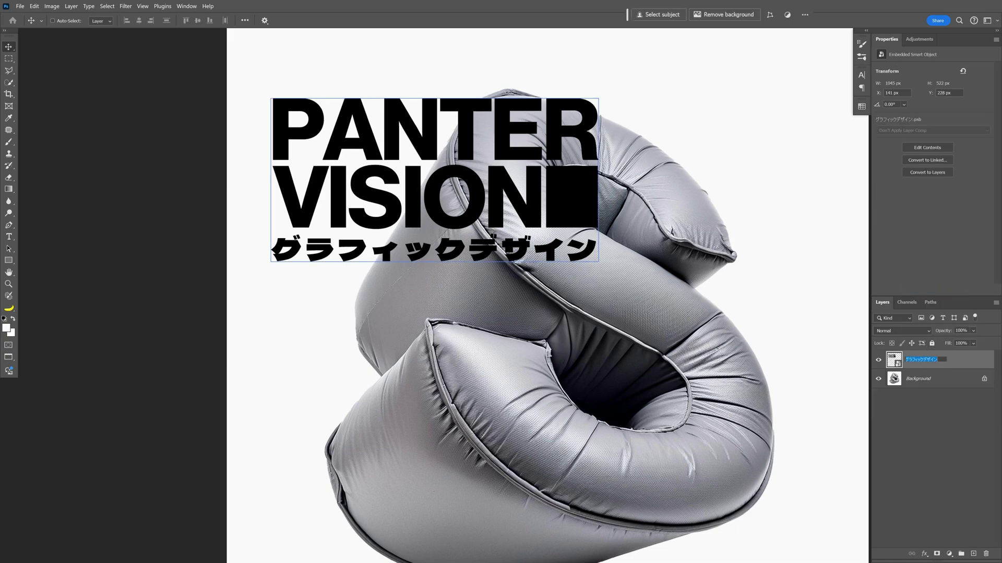
pyautogui.write('TXT')
pyautogui.press('Return')
# Scale the TXT object to about 69%, rotate it 45°, and place it over the inflated letter's rear side panel beneath the seam
pyautogui.moveTo(712, 303); pyautogui.dragTo(640, 277)
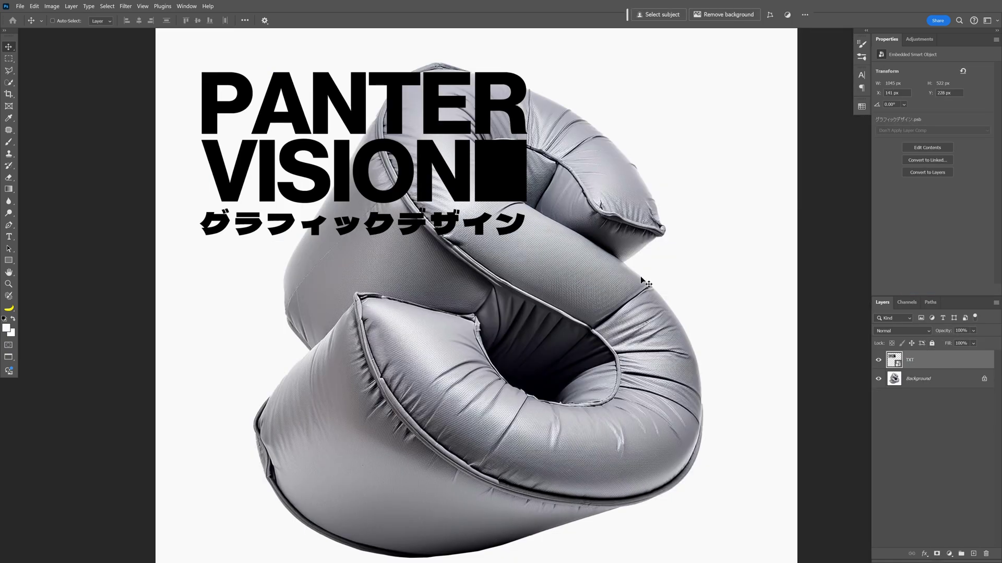
pyautogui.press('r')
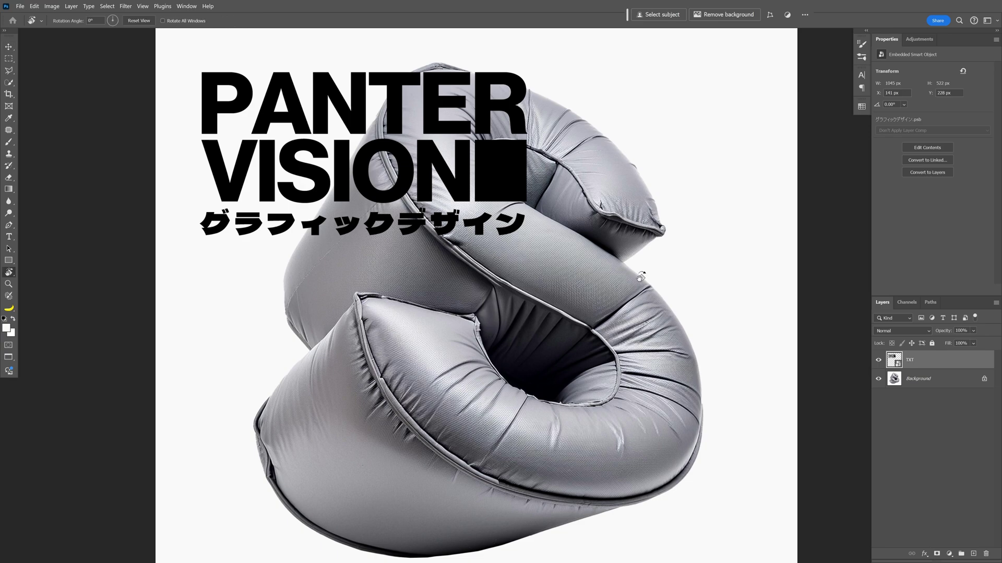
pyautogui.moveTo(638, 279); pyautogui.dragTo(603, 233)
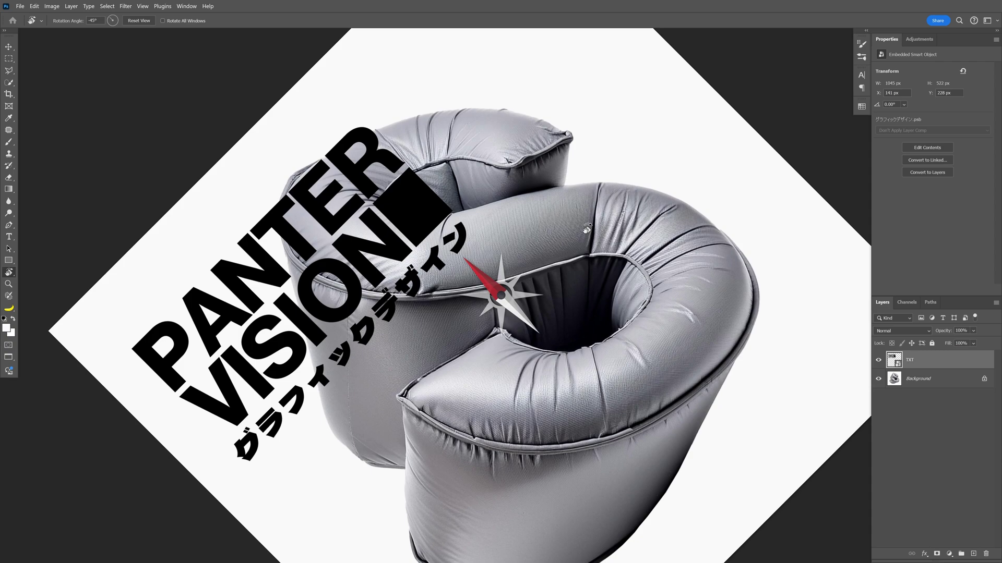
pyautogui.press('v')
pyautogui.moveTo(437, 218); pyautogui.dragTo(520, 250)
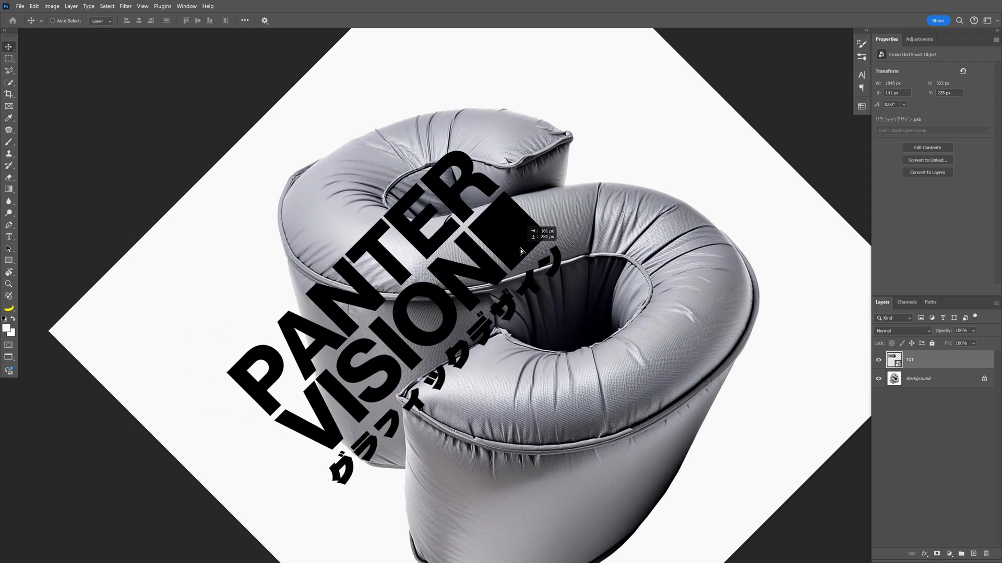
pyautogui.hotkey('ctrl', 't')
pyautogui.moveTo(529, 198); pyautogui.dragTo(628, 313)
pyautogui.moveTo(478, 297); pyautogui.dragTo(477, 376)
pyautogui.moveTo(559, 399); pyautogui.dragTo(532, 400)
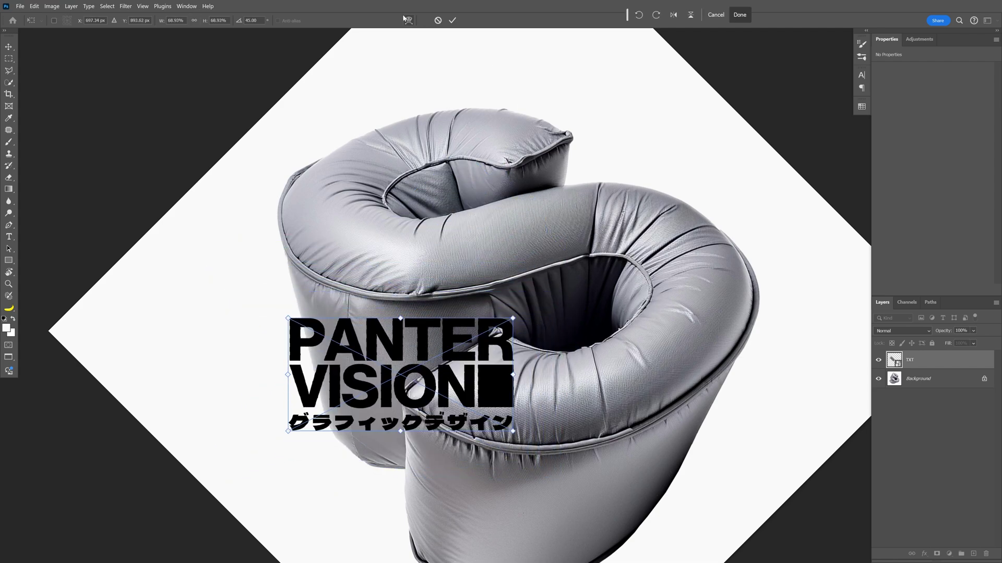
# Warp the TXT object with the Arch style, bent downward about -28% to follow the seam, and position it just below the seam
pyautogui.click(409, 21)
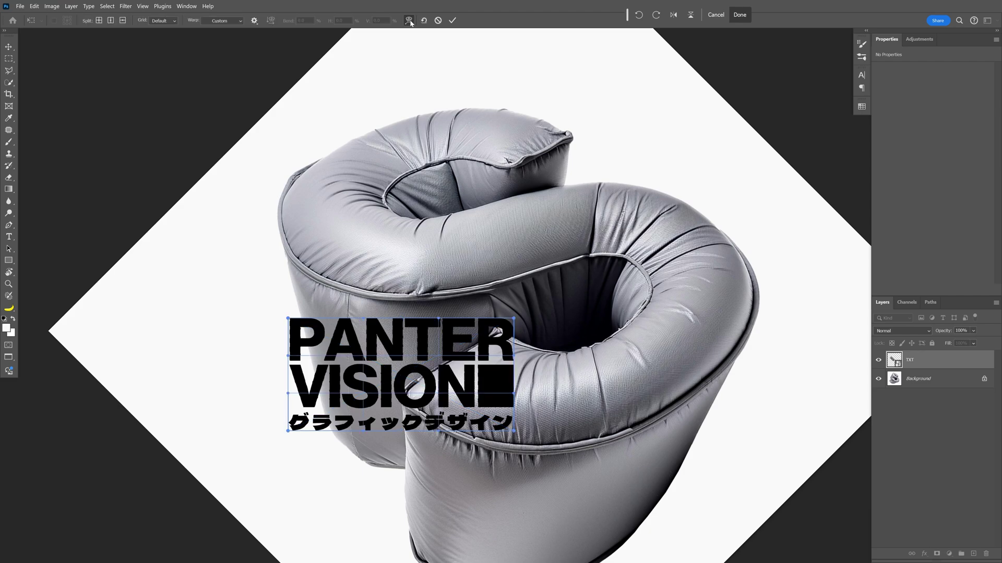
pyautogui.click(225, 21)
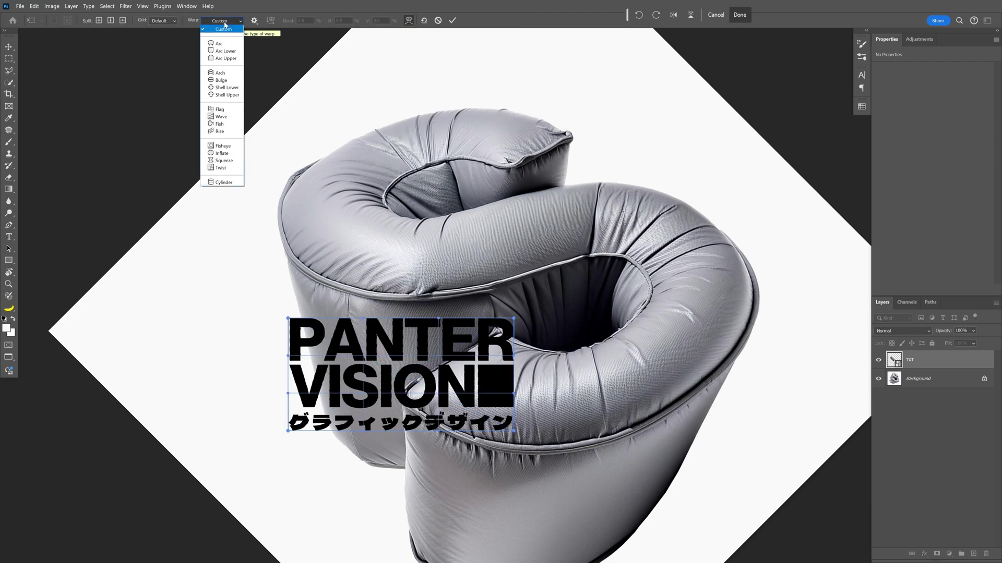
pyautogui.click(220, 73)
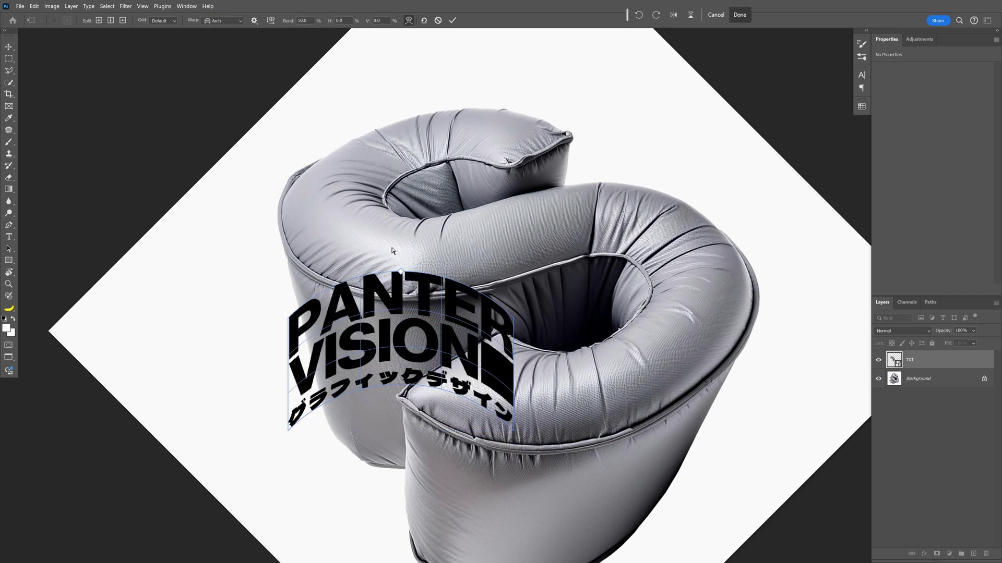
pyautogui.moveTo(401, 273); pyautogui.dragTo(409, 347)
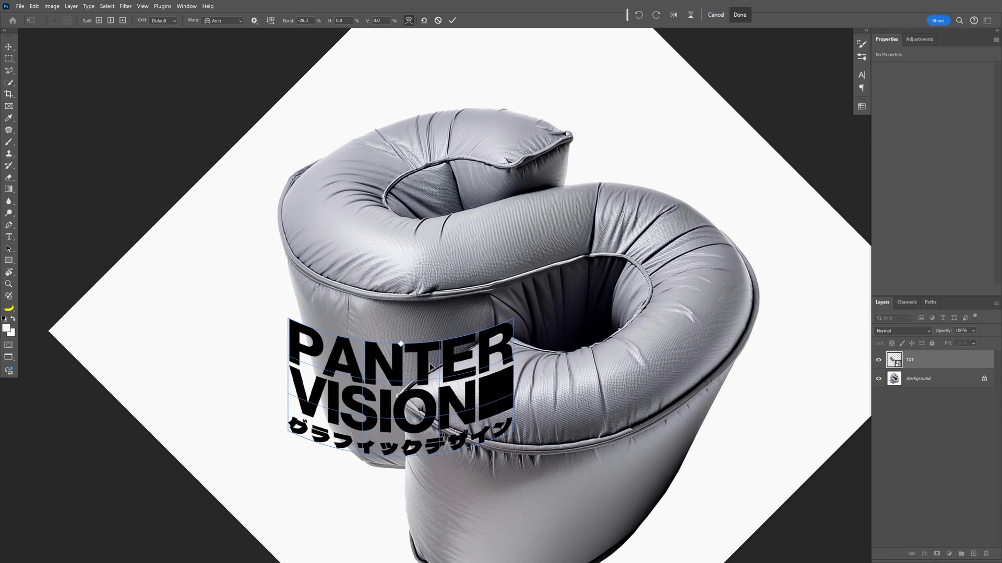
pyautogui.moveTo(430, 367); pyautogui.dragTo(444, 326)
pyautogui.hotkey('ctrl', 'z')
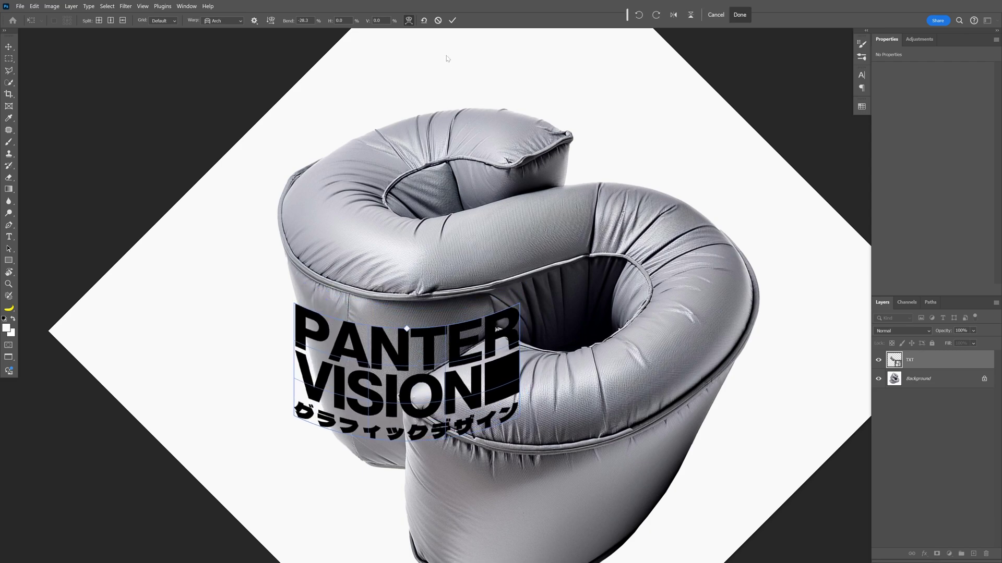
pyautogui.click(453, 20)
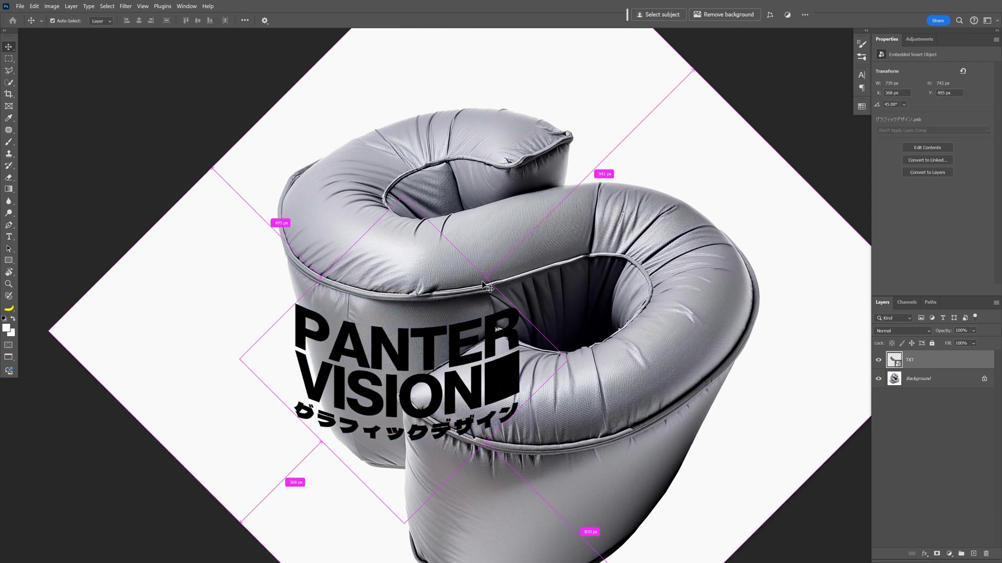
# Distort the TXT object by pulling both lower corners inward to match the panel's taper, and shift it slightly along the panel
pyautogui.hotkey('ctrl', 't')
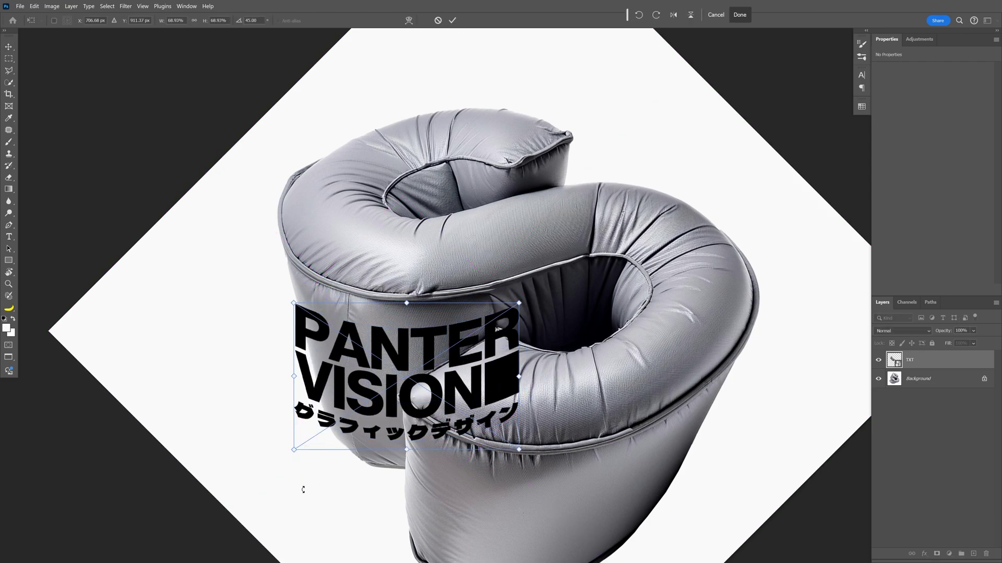
pyautogui.moveTo(294, 451); pyautogui.dragTo(329, 440)
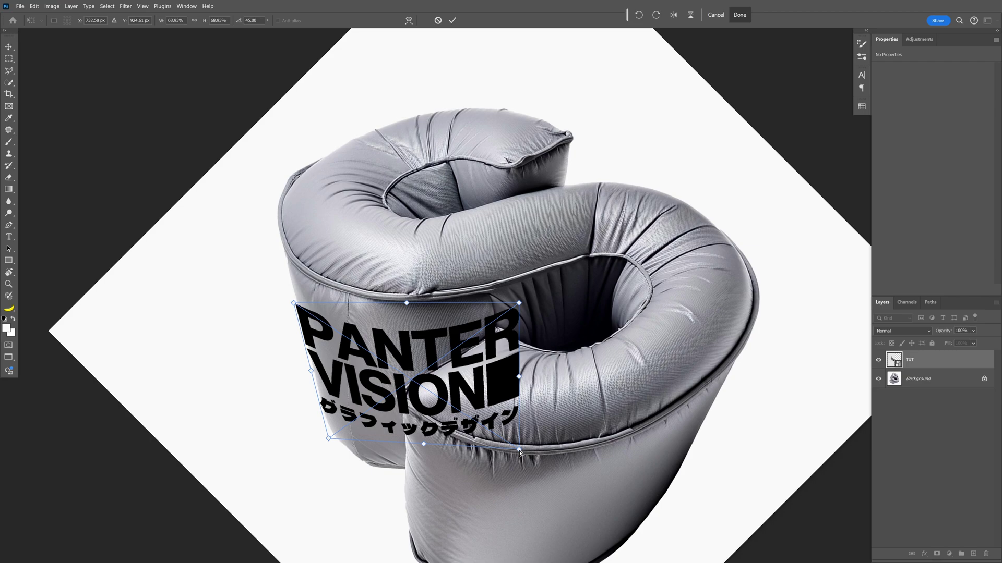
pyautogui.moveTo(519, 451); pyautogui.dragTo(502, 441)
pyautogui.moveTo(380, 368); pyautogui.dragTo(393, 369)
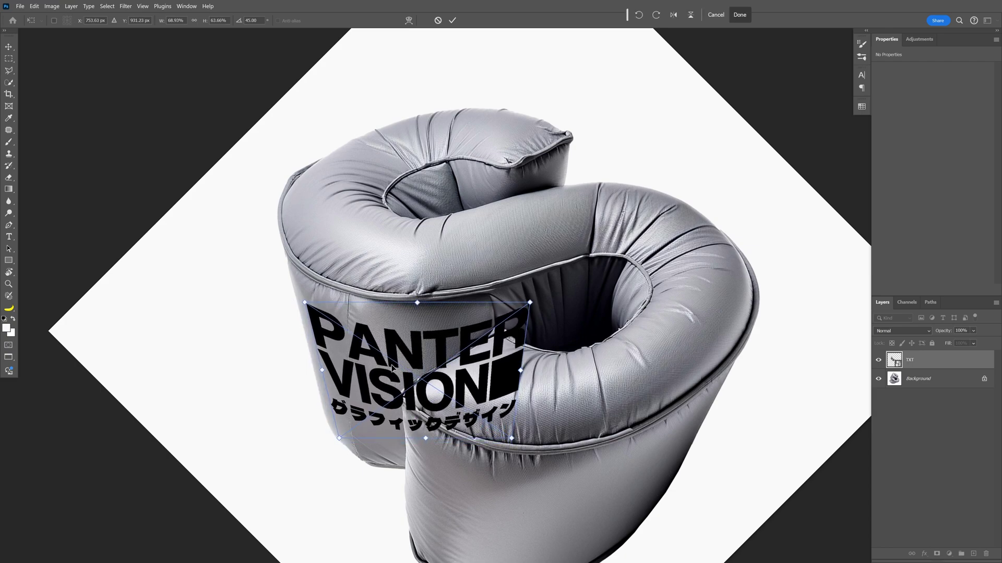
pyautogui.press('Return')
# Apply the TXT object's transform and rotate the canvas view back to upright
pyautogui.scroll(1, 420, 388)
pyautogui.press('r')
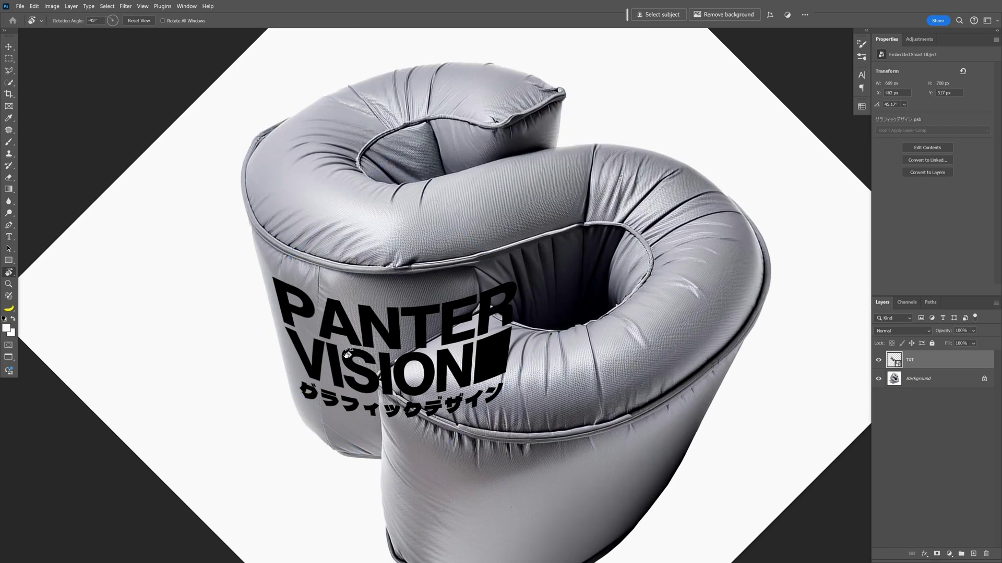
pyautogui.moveTo(637, 226); pyautogui.dragTo(668, 338)
pyautogui.press('v')
# Add a layer mask to the TXT layer and choose the Brush tool with black for painting on it
pyautogui.scroll(5, 406, 308)
pyautogui.moveTo(406, 307); pyautogui.dragTo(527, 331)
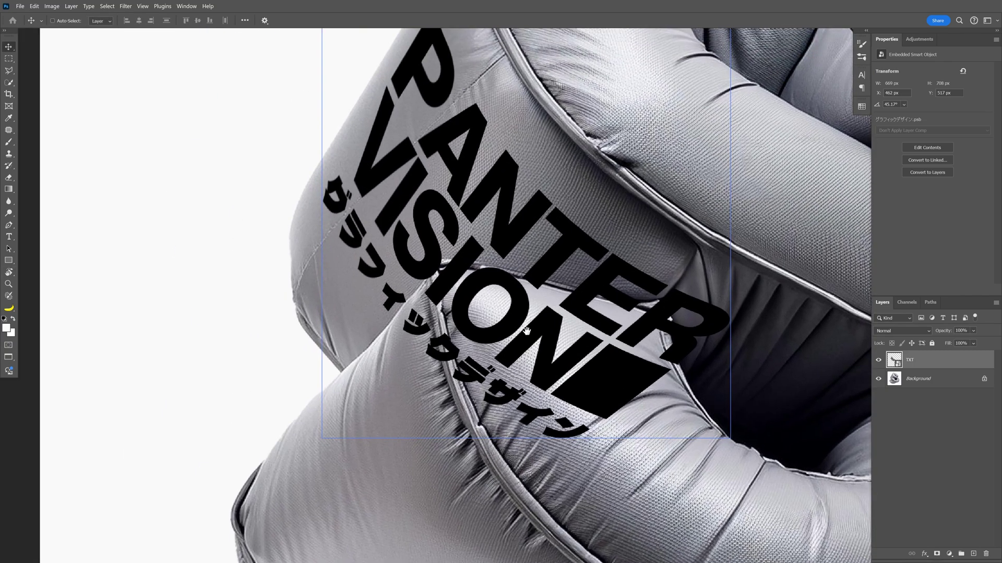
pyautogui.scroll(1, 571, 333)
pyautogui.moveTo(607, 340); pyautogui.dragTo(574, 326)
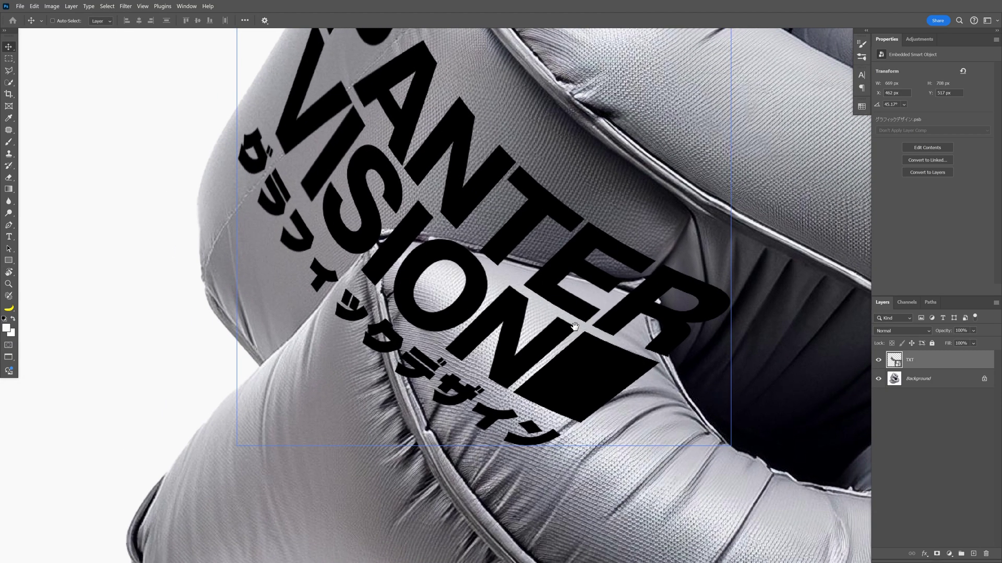
pyautogui.scroll(-2, 608, 315)
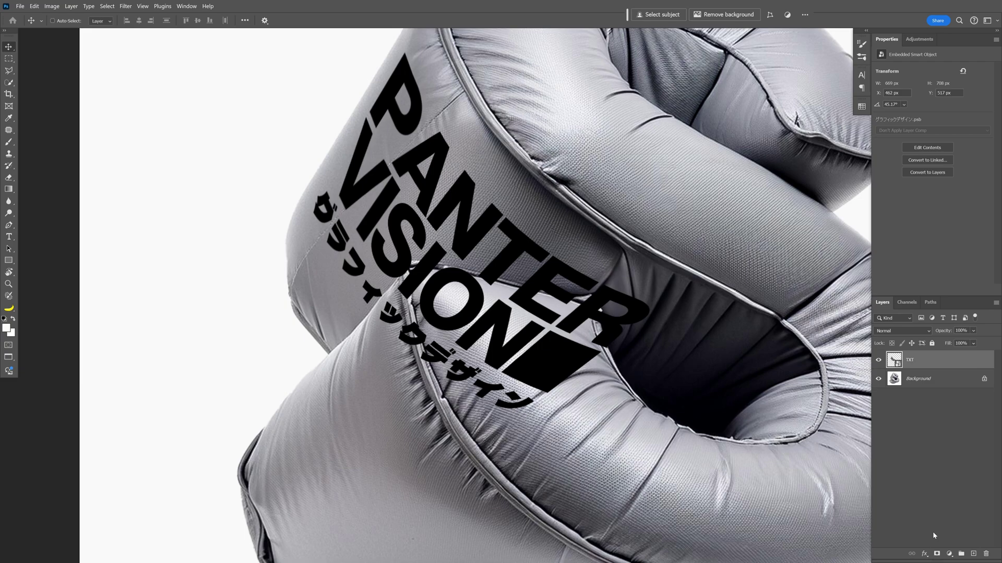
pyautogui.click(937, 555)
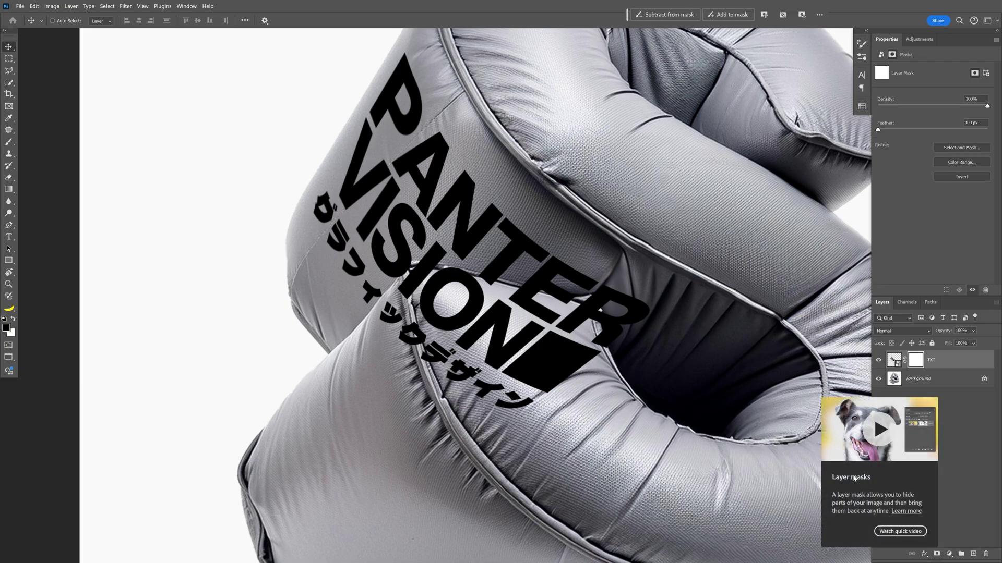
pyautogui.click(15, 144)
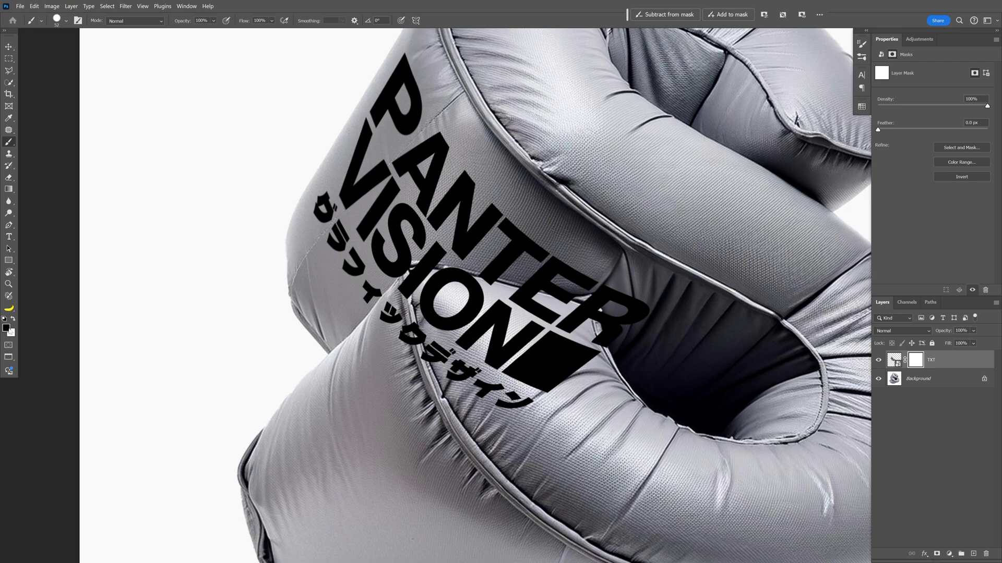
# Lower the TXT layer's opacity to 60% so the seam under the text can be traced
pyautogui.scroll(3, 662, 313)
pyautogui.moveTo(637, 302); pyautogui.dragTo(546, 288)
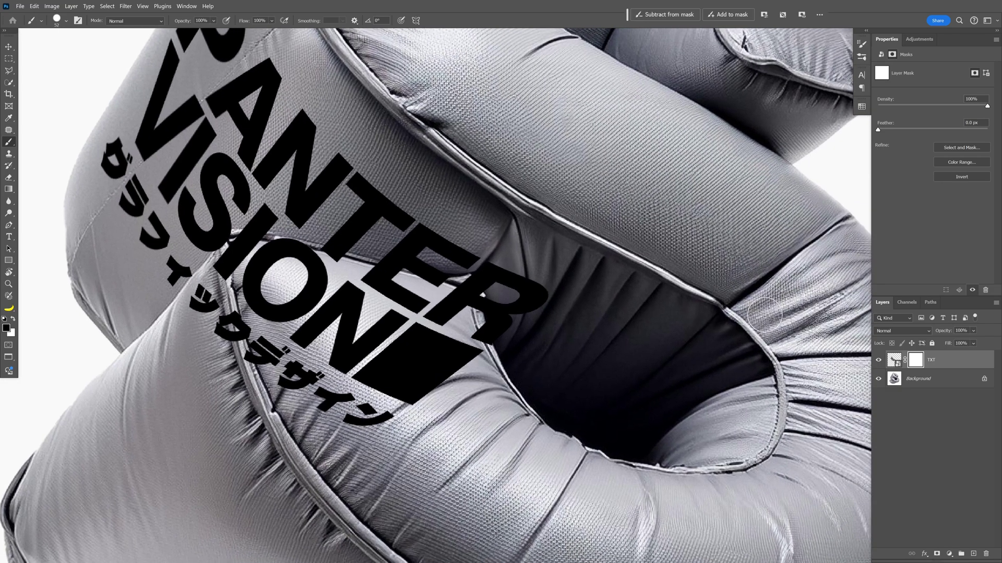
pyautogui.moveTo(974, 332); pyautogui.dragTo(978, 342)
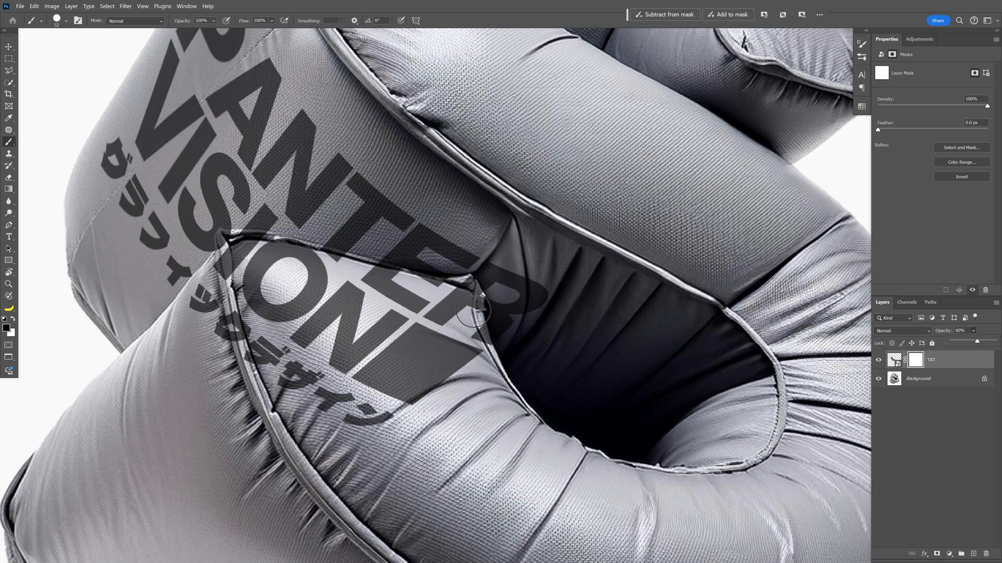
# Paint black on the TXT mask with a small brush to hide the text along the front section's upper seam
pyautogui.scroll(10, 483, 315)
pyautogui.moveTo(582, 369); pyautogui.dragTo(517, 369)
pyautogui.moveTo(459, 347); pyautogui.dragTo(477, 436)
pyautogui.scroll(2, 426, 252)
pyautogui.moveTo(428, 254); pyautogui.dragTo(406, 255)
pyautogui.moveTo(470, 245); pyautogui.dragTo(472, 271)
pyautogui.moveTo(466, 290)
pyautogui.mouseDown()
pyautogui.moveTo(433, 290)
pyautogui.moveTo(499, 302)
pyautogui.moveTo(496, 312)
pyautogui.mouseUp()
pyautogui.moveTo(465, 185); pyautogui.dragTo(507, 235)
pyautogui.moveTo(508, 236)
pyautogui.mouseDown()
pyautogui.moveTo(521, 241)
pyautogui.moveTo(489, 253)
pyautogui.mouseUp()
pyautogui.scroll(-6, 489, 253)
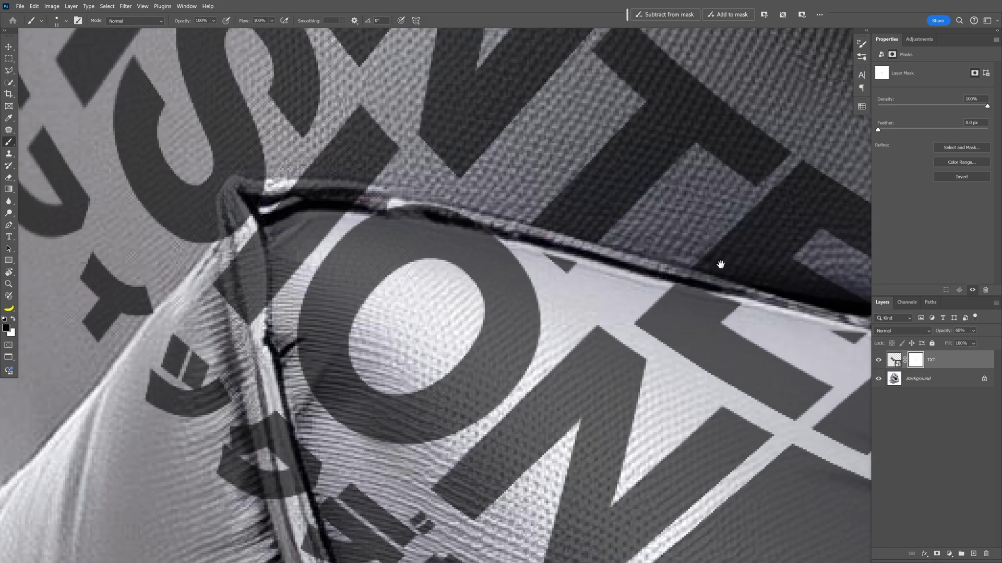
# Mask out the text along the front section's outer edge and all remaining lettering that overlaps the front section
pyautogui.scroll(6, 439, 291)
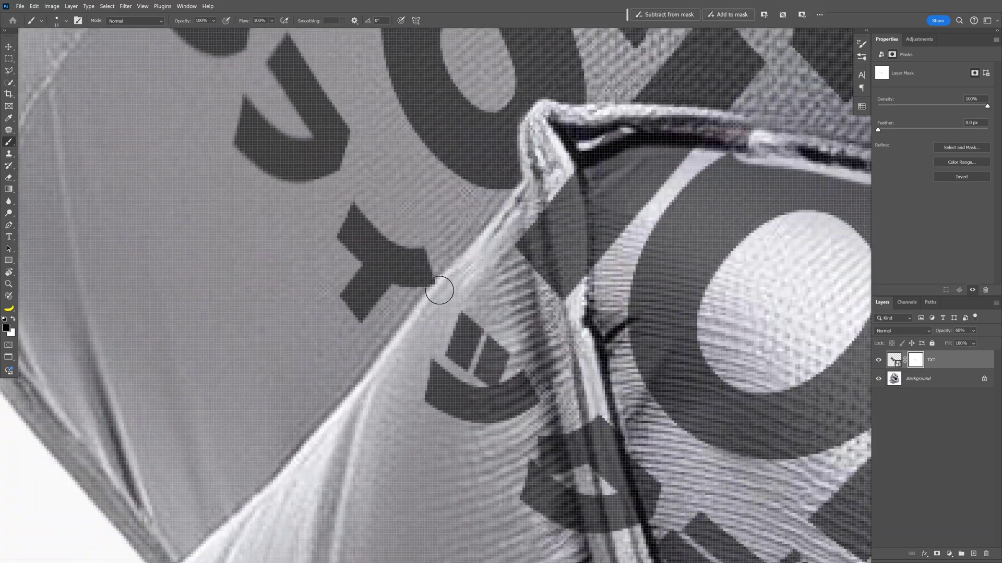
pyautogui.scroll(-4, 439, 290)
pyautogui.keyDown('alt'); pyautogui.rightClick(480, 270); pyautogui.keyUp('alt')
pyautogui.moveTo(629, 292)
pyautogui.mouseDown()
pyautogui.moveTo(372, 233)
pyautogui.moveTo(378, 239)
pyautogui.moveTo(327, 287)
pyautogui.moveTo(467, 398)
pyautogui.moveTo(312, 312)
pyautogui.moveTo(647, 362)
pyautogui.moveTo(459, 284)
pyautogui.moveTo(425, 326)
pyautogui.moveTo(458, 349)
pyautogui.mouseUp()
pyautogui.scroll(-3, 604, 364)
# Restore the TXT layer's opacity to 100%
pyautogui.press('v')
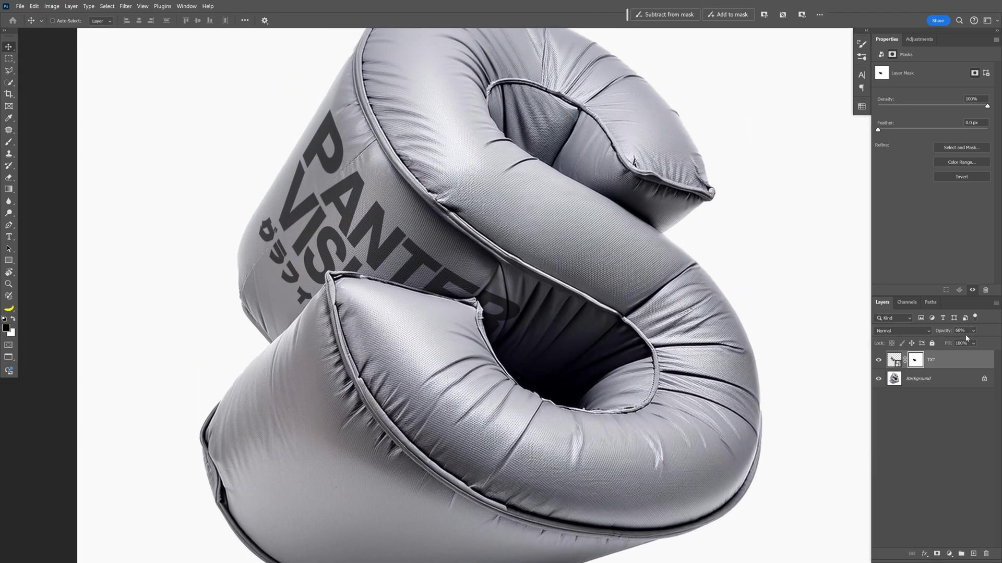
pyautogui.moveTo(997, 344); pyautogui.dragTo(1001, 345)
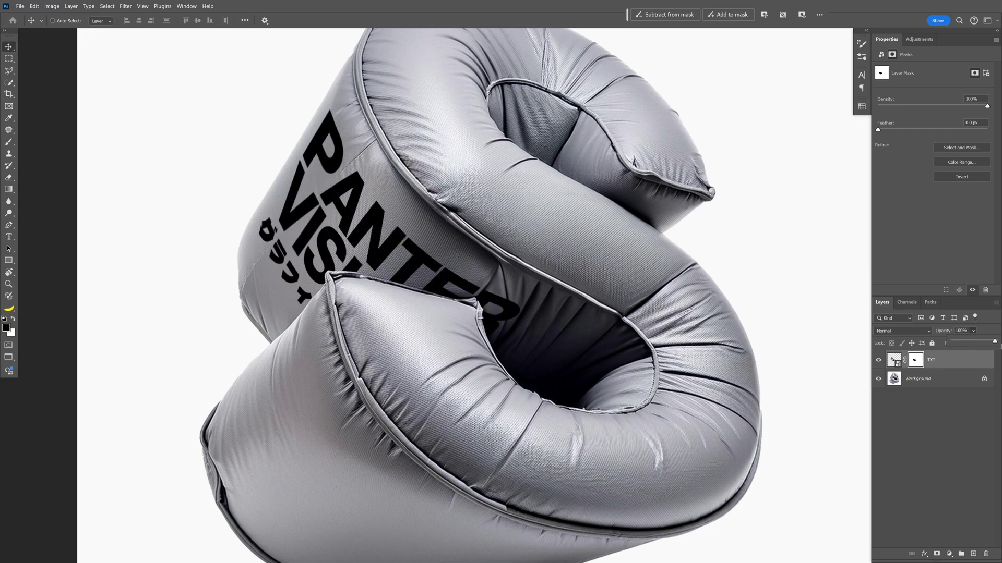
# In the TXT layer's blending options, split the Underlying Layer highlights of Blend If to 137 / 179
pyautogui.scroll(-1, 378, 185)
pyautogui.scroll(3, 378, 185)
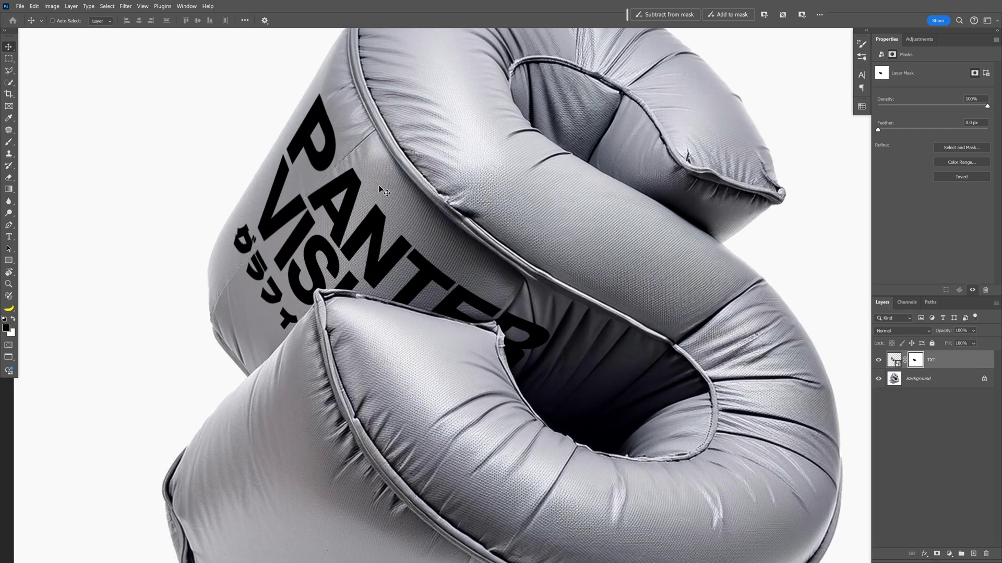
pyautogui.scroll(2, 379, 189)
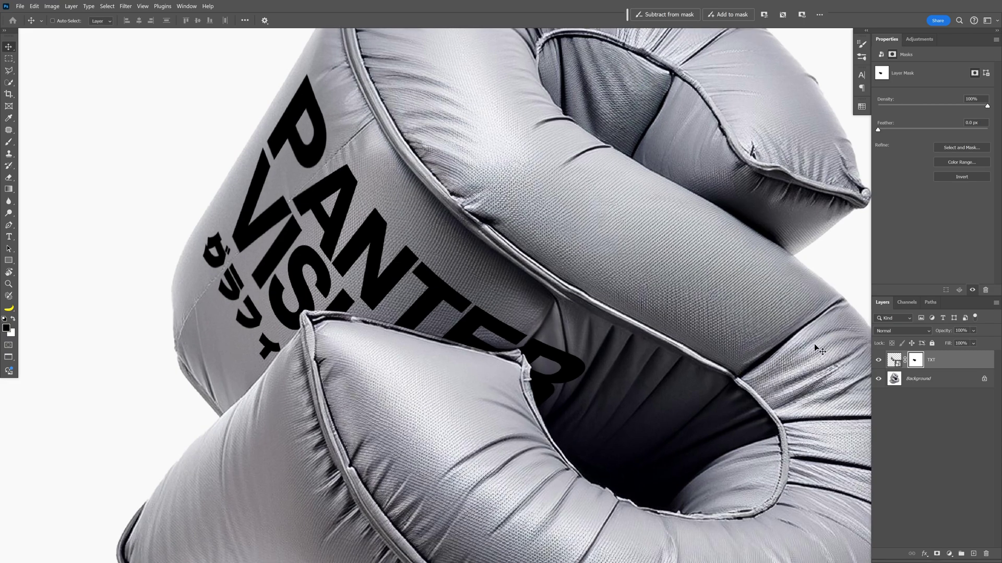
pyautogui.doubleClick(966, 366)
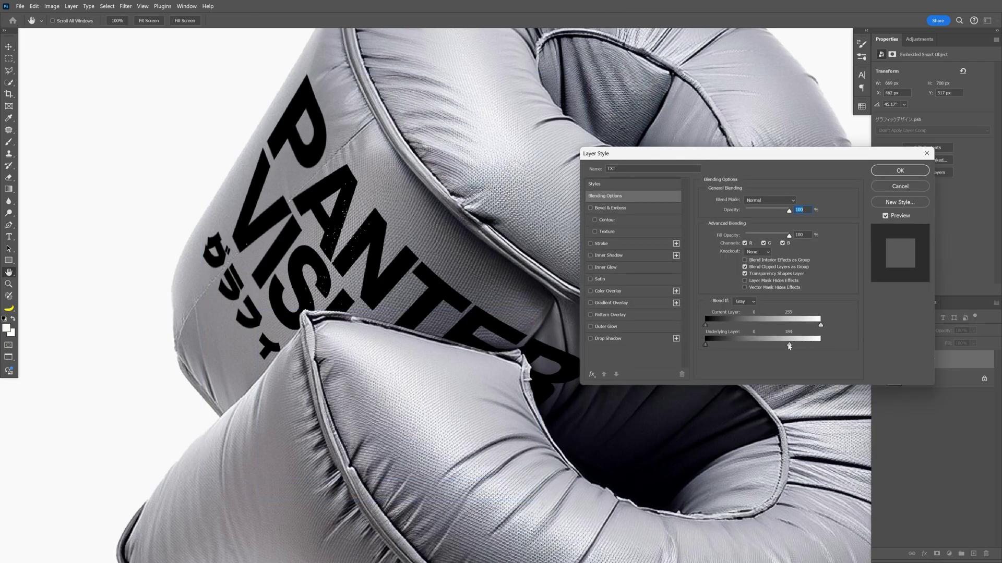
pyautogui.moveTo(789, 346); pyautogui.dragTo(775, 347)
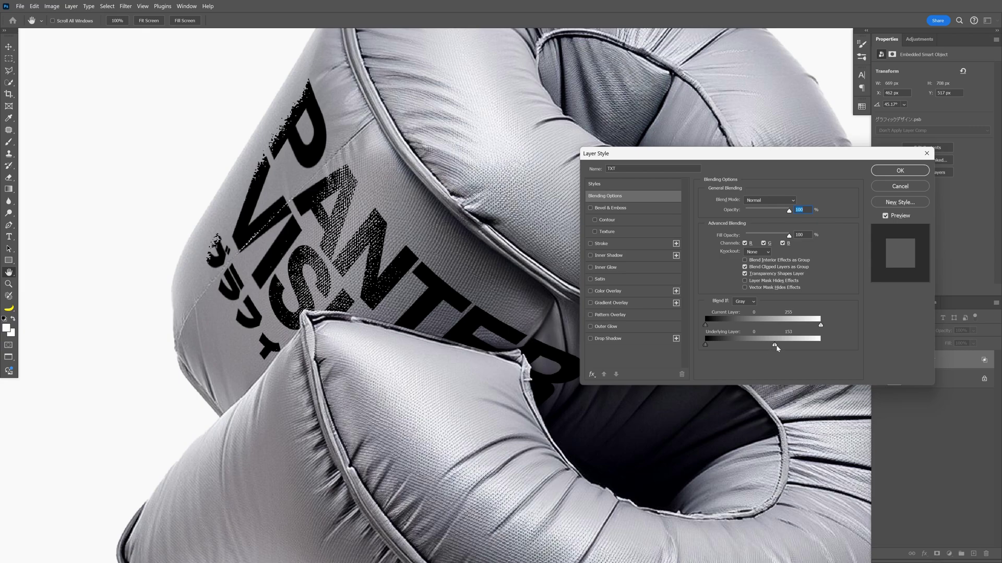
pyautogui.moveTo(776, 347); pyautogui.dragTo(786, 347)
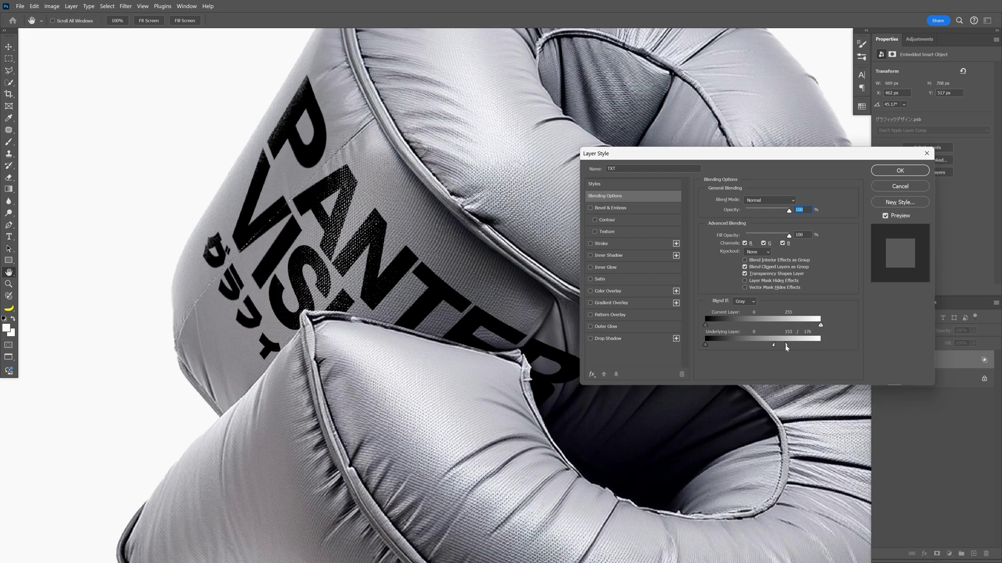
pyautogui.moveTo(773, 348); pyautogui.dragTo(768, 347)
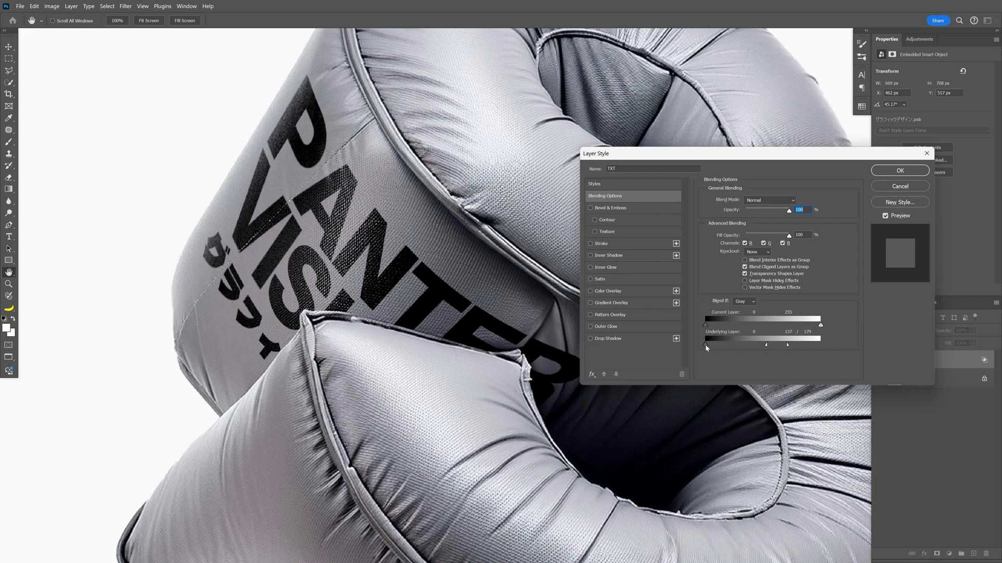
# Split the Underlying Layer shadows of Blend If to 8 / 53 and apply the layer style
pyautogui.moveTo(706, 345); pyautogui.dragTo(722, 345)
pyautogui.moveTo(735, 152); pyautogui.dragTo(758, 110)
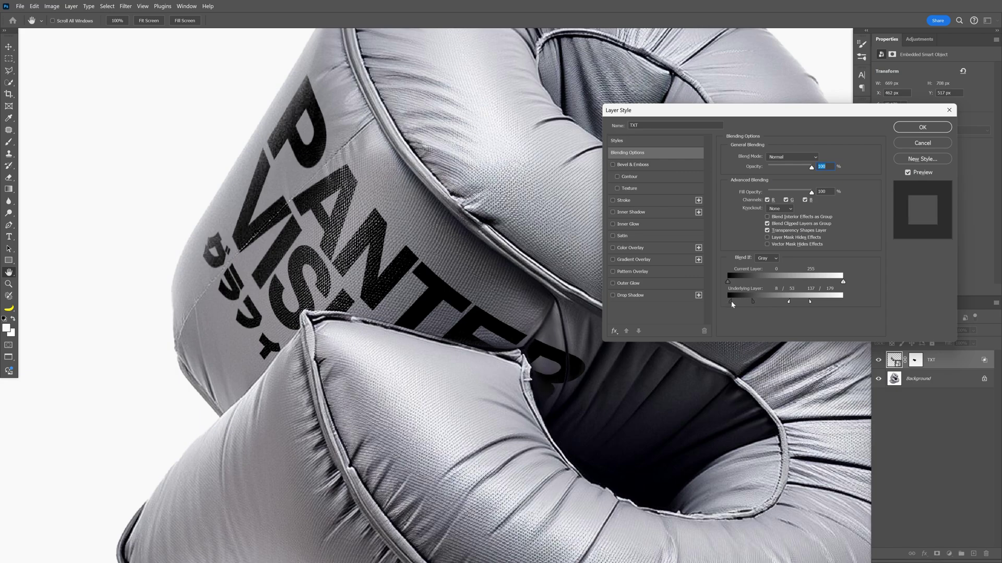
pyautogui.click(922, 128)
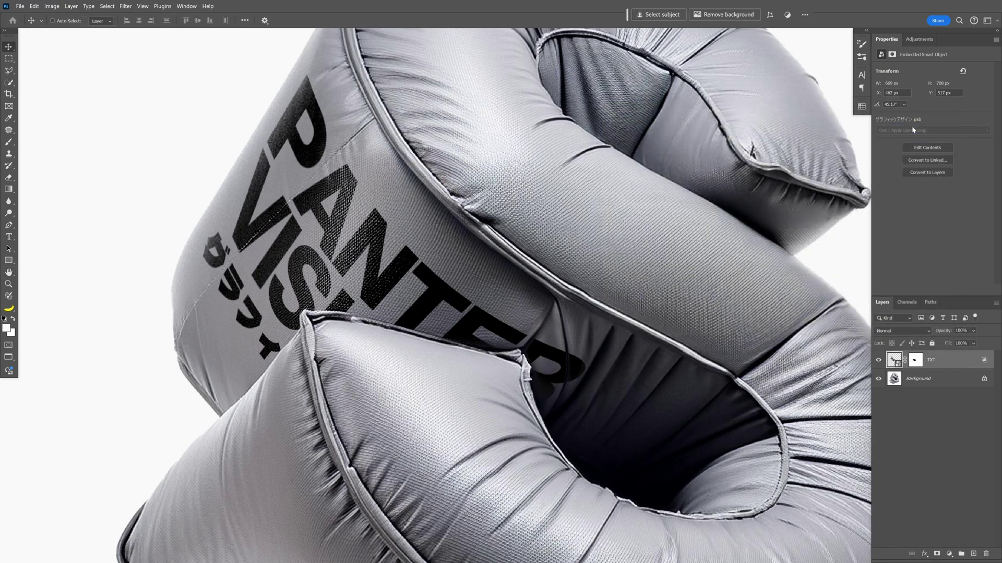